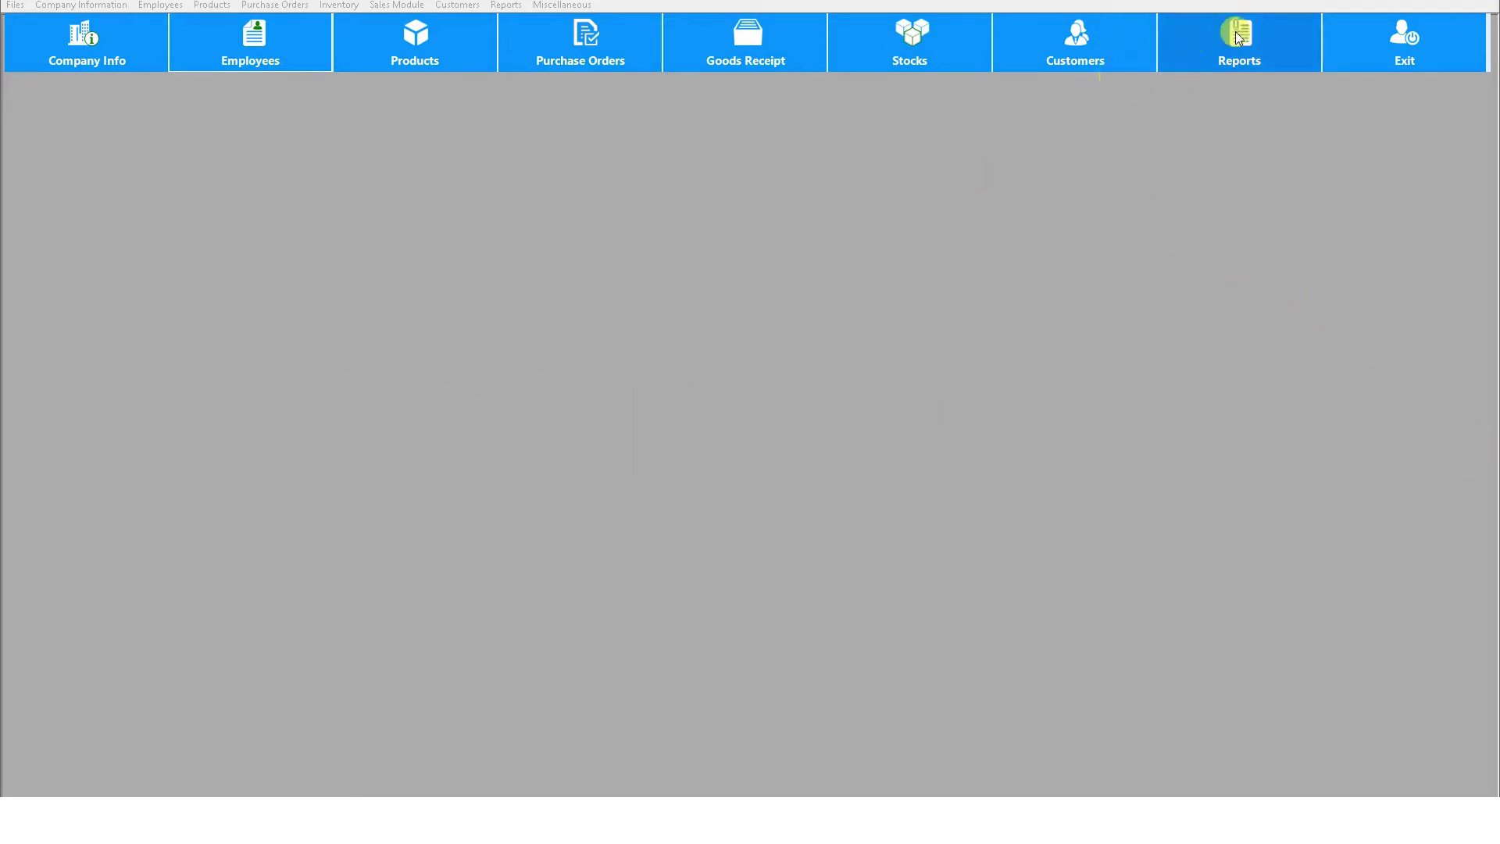
# Open the Reports screen from the top toolbar, showing the Products report list
pyautogui.click(1250, 50)
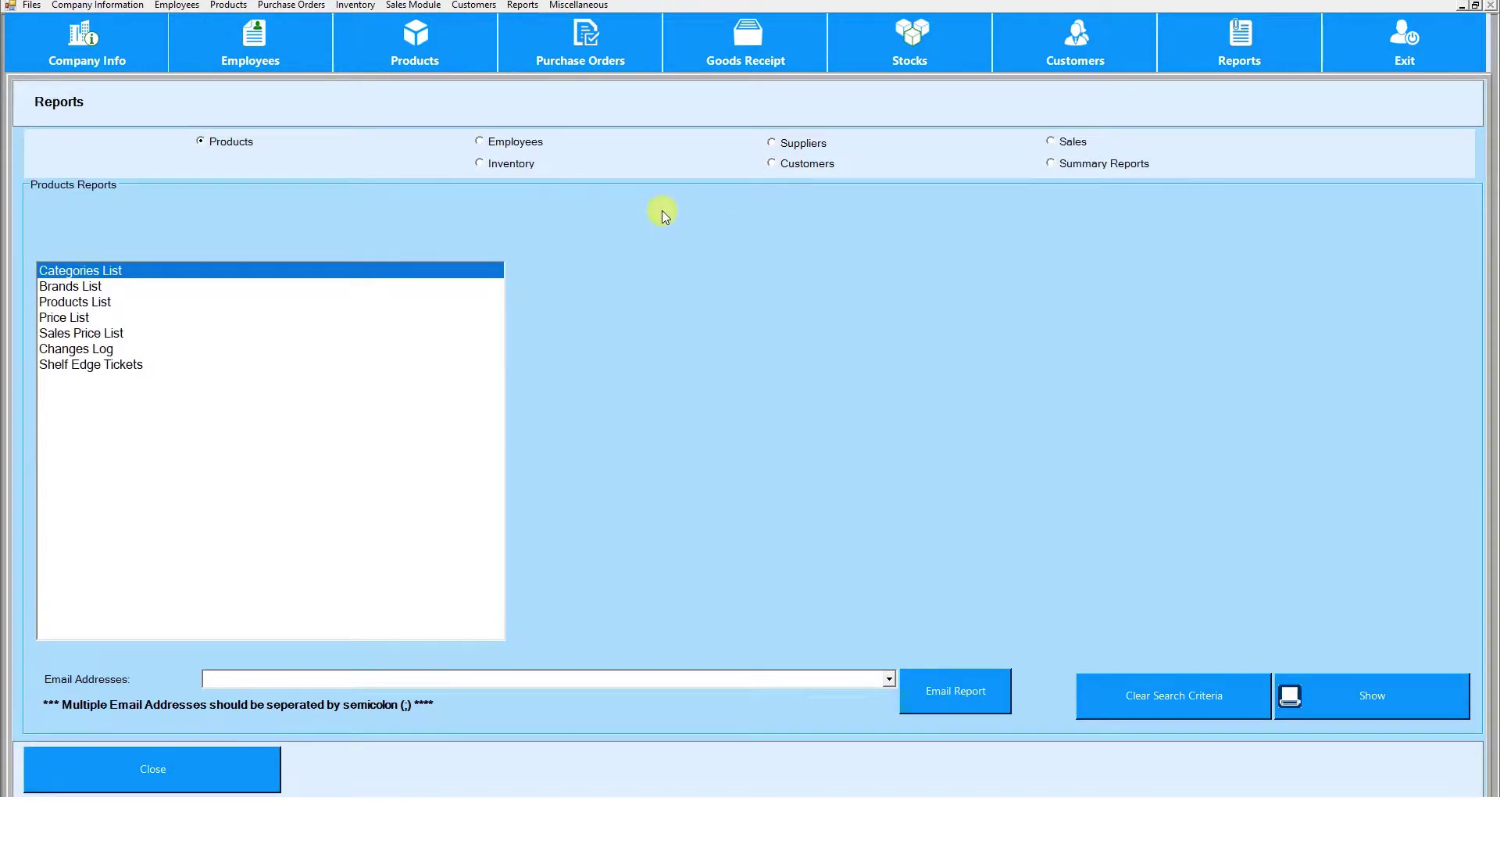
# Switch to Sales reports and select the Sales Turn Over By Category report
pyautogui.click(1053, 142)
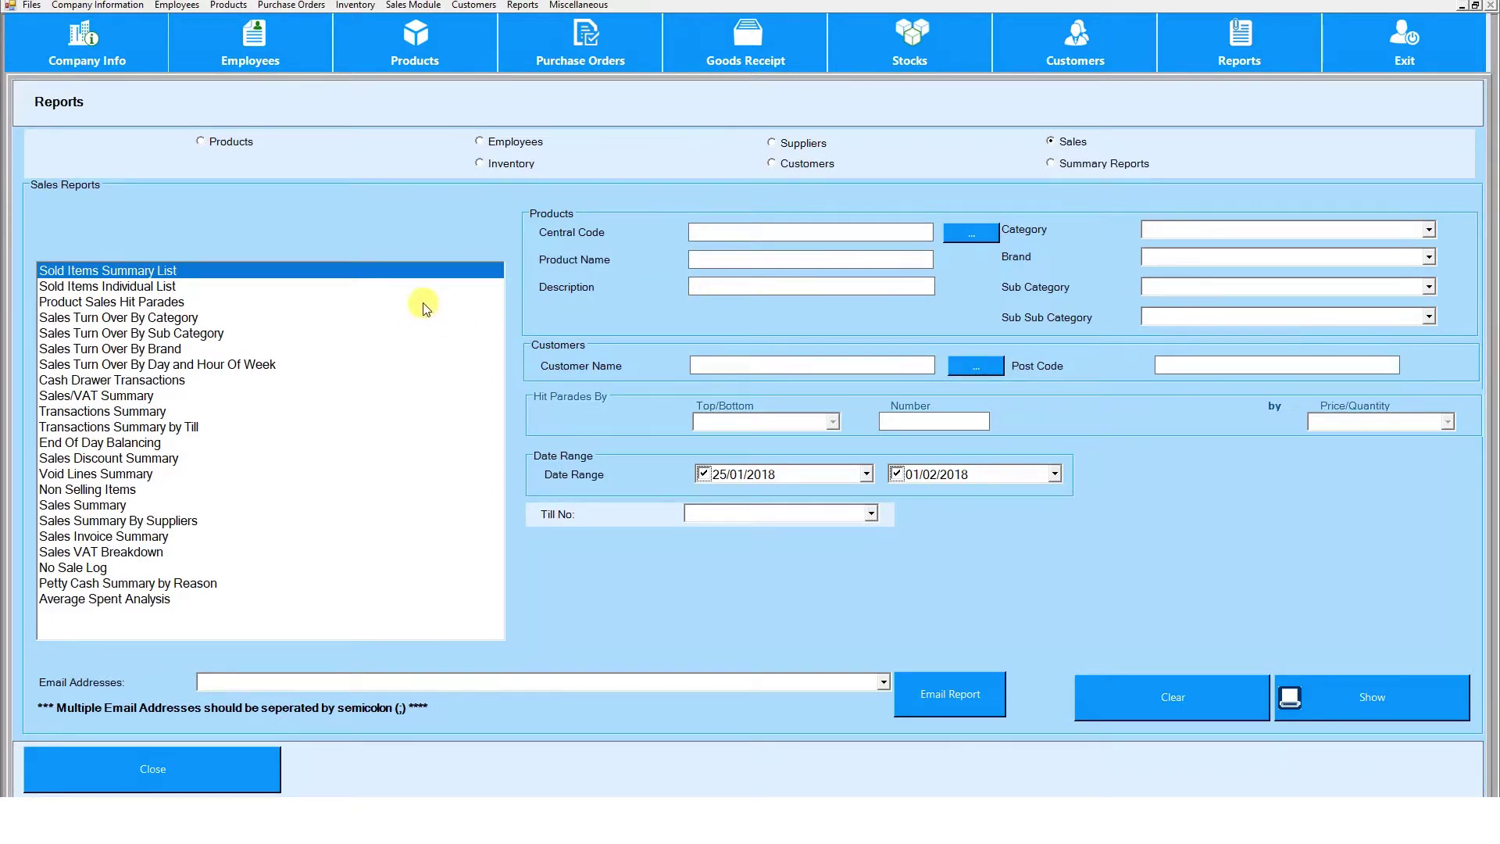
pyautogui.click(178, 318)
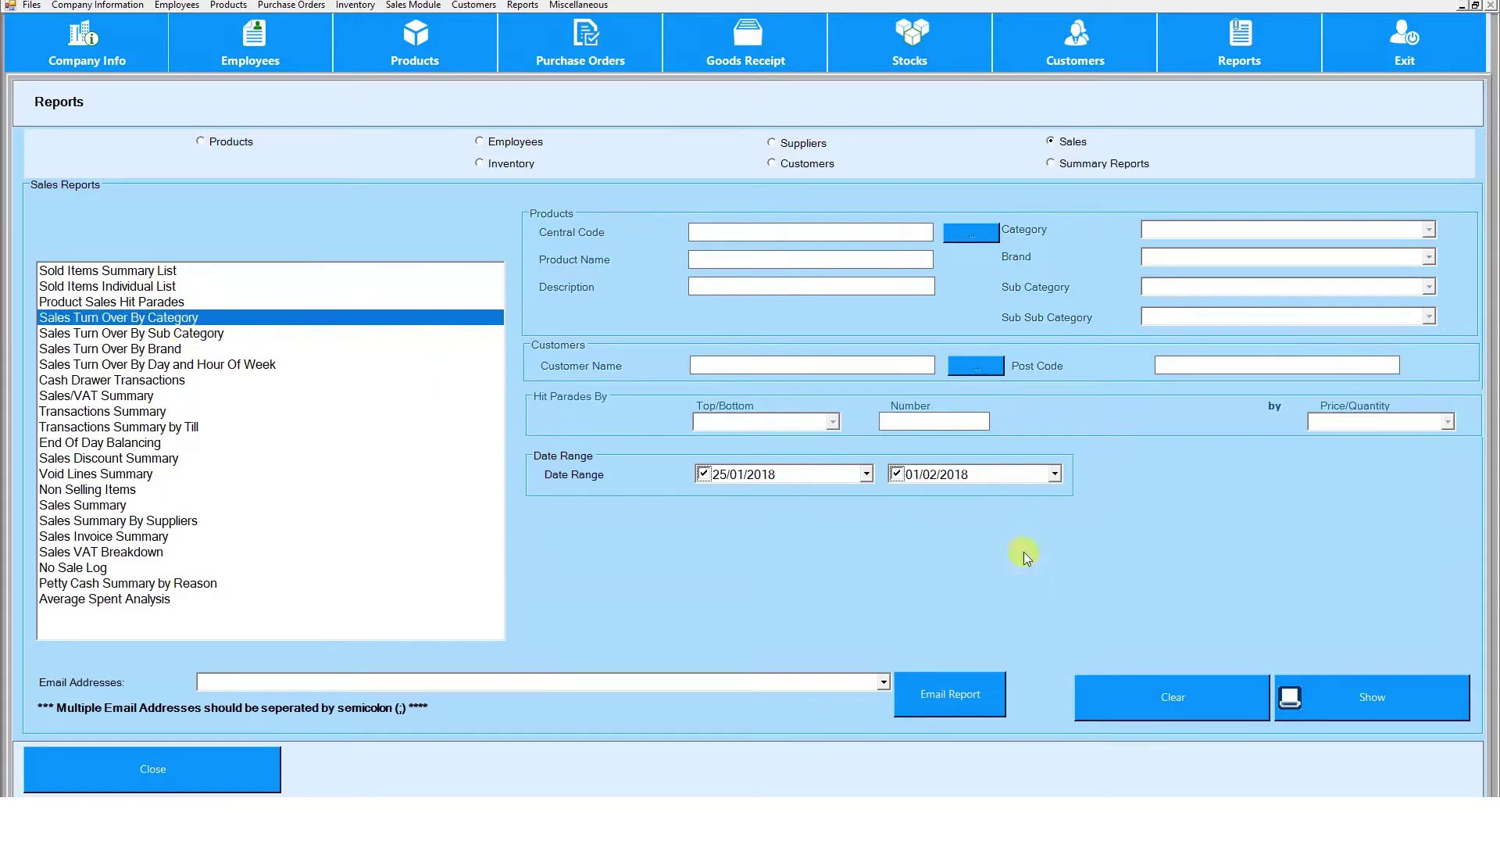
pyautogui.click(1322, 694)
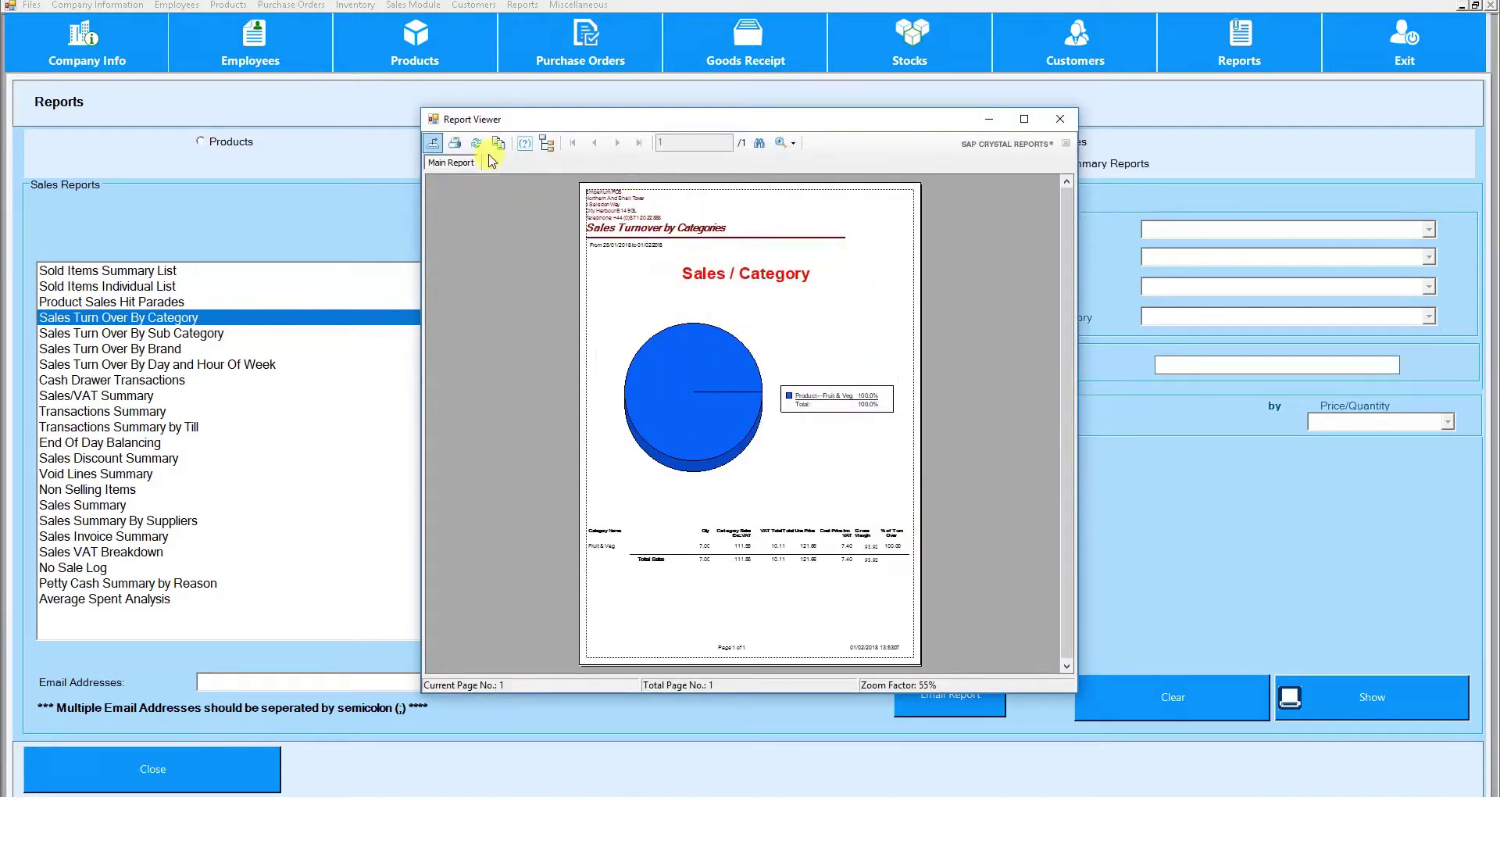
pyautogui.click(1053, 119)
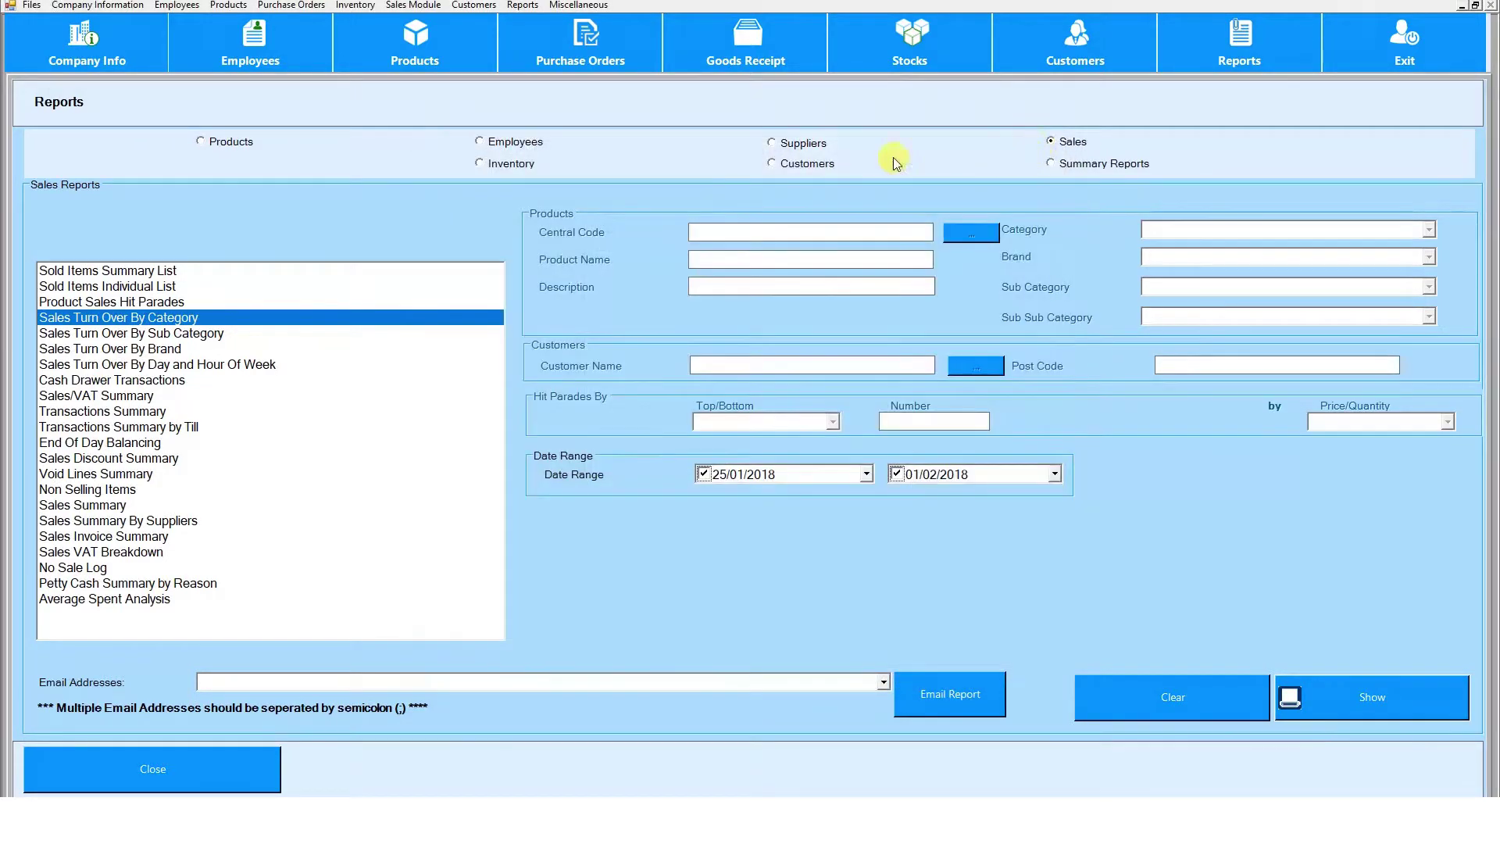
# Choose the Shelf Edge Tickets product report with label type 'Bar Codes 21 Per Sheet with Price'
pyautogui.click(202, 142)
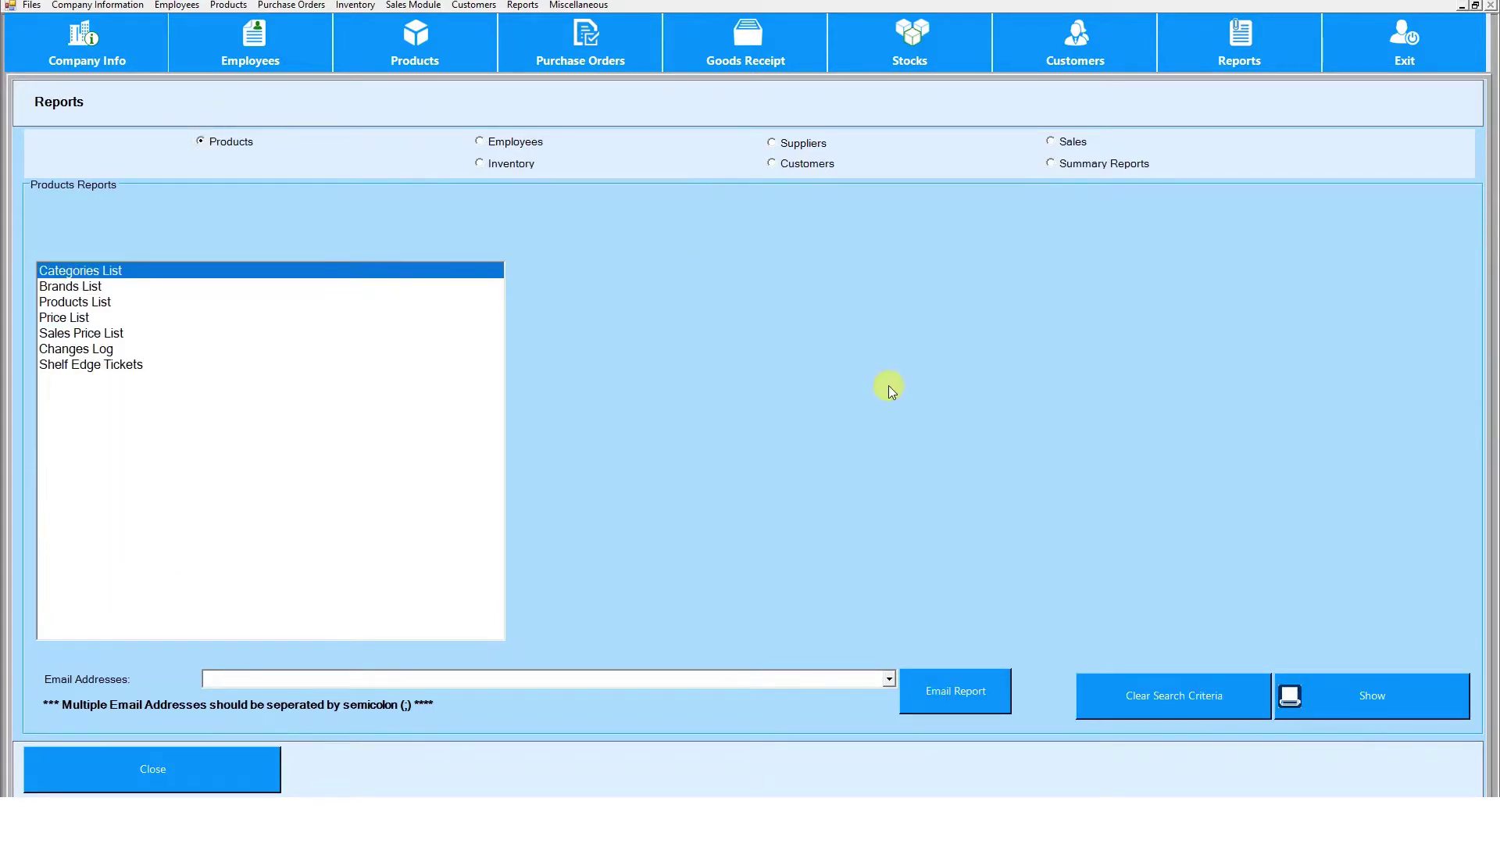
pyautogui.click(82, 366)
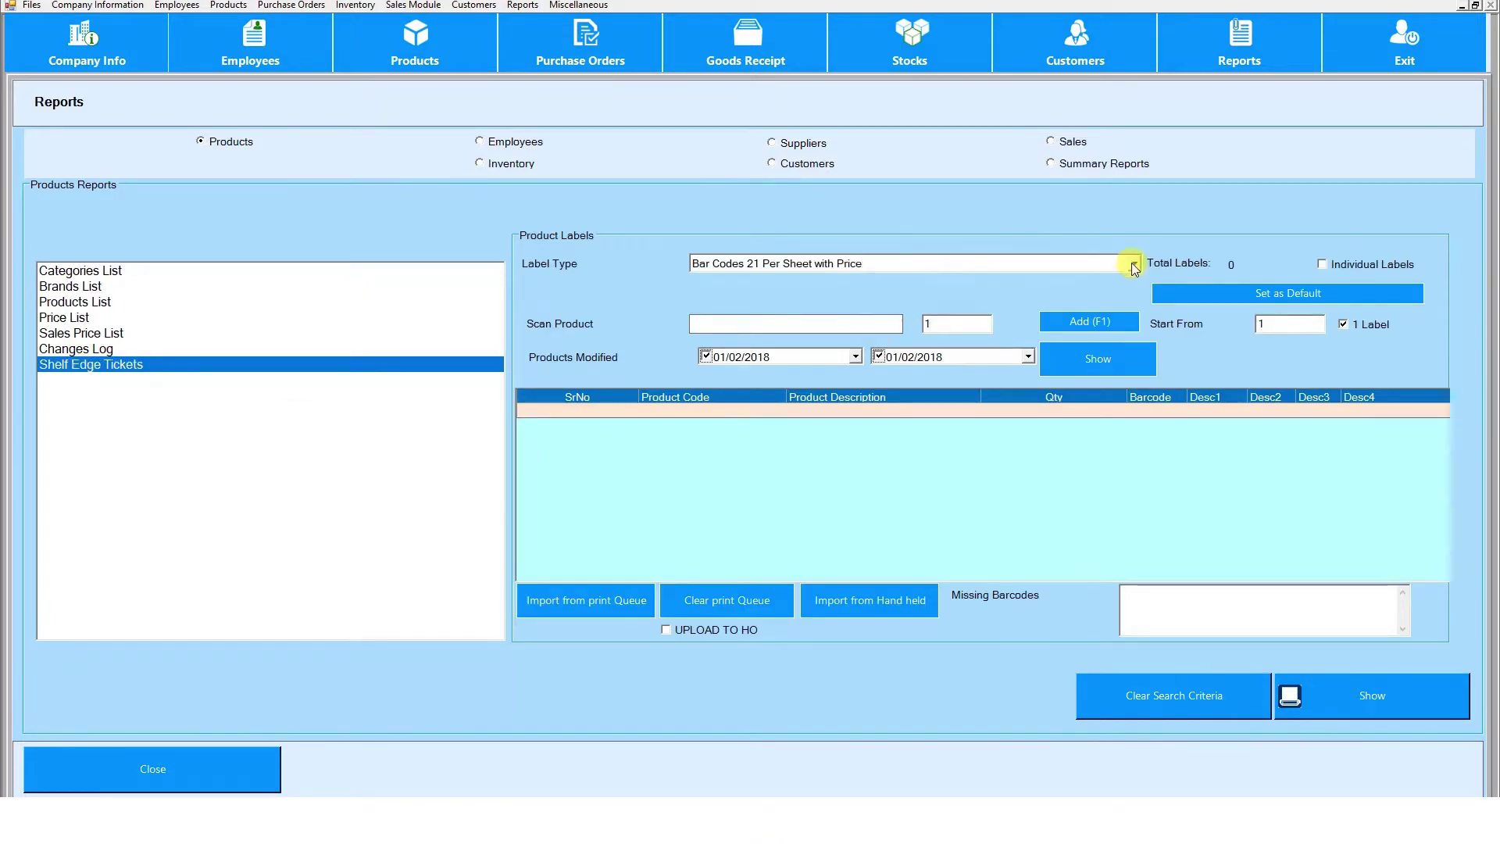
pyautogui.click(1133, 263)
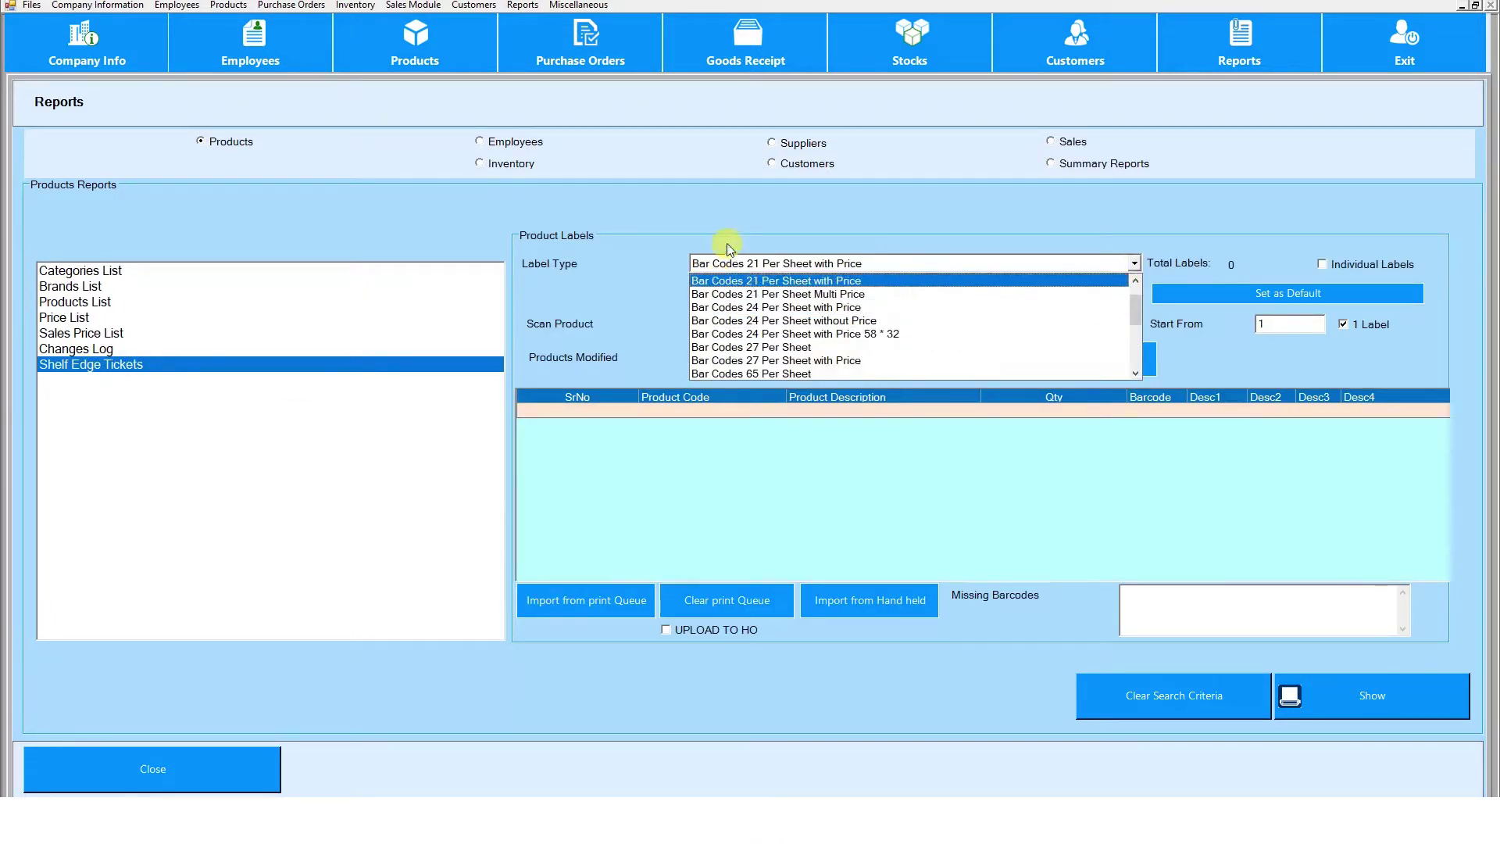
pyautogui.click(782, 281)
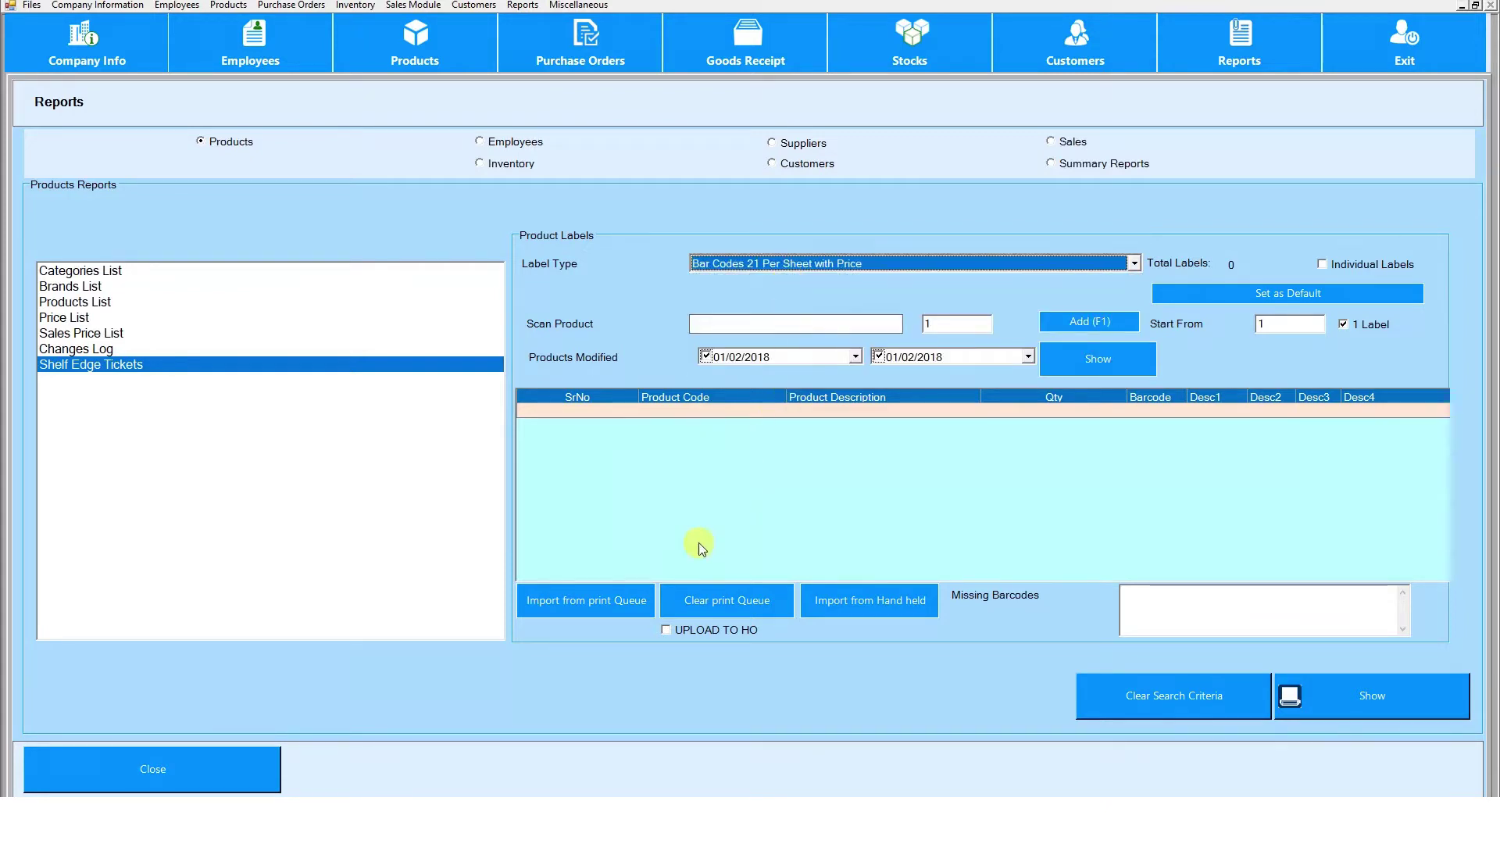
# Add Crispy Pear (EM1455) from Fresh Pears to the labels and preview its £12.20 barcode label
pyautogui.click(723, 417)
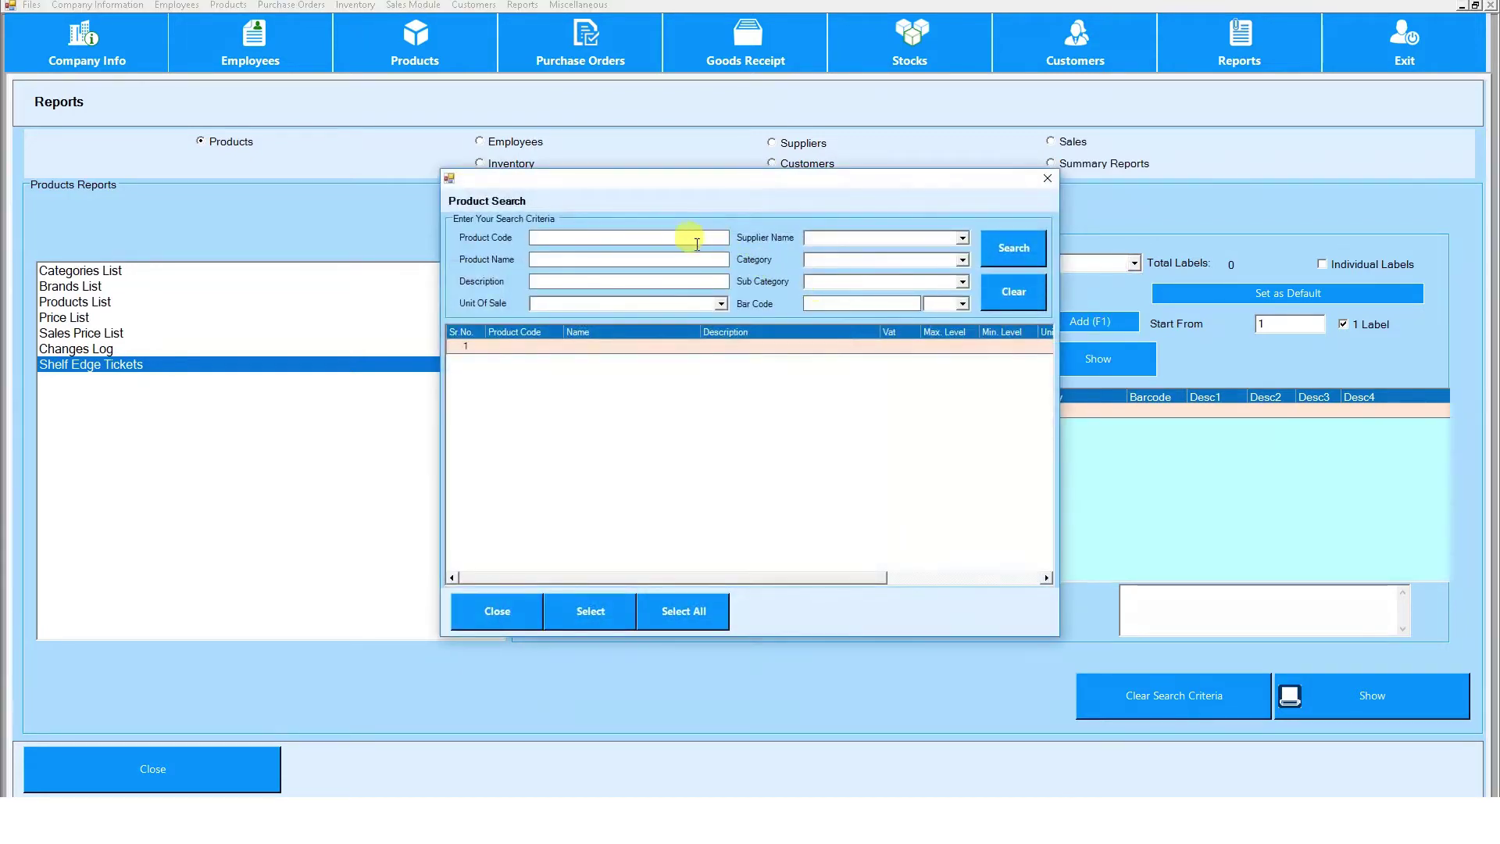
pyautogui.write('em')
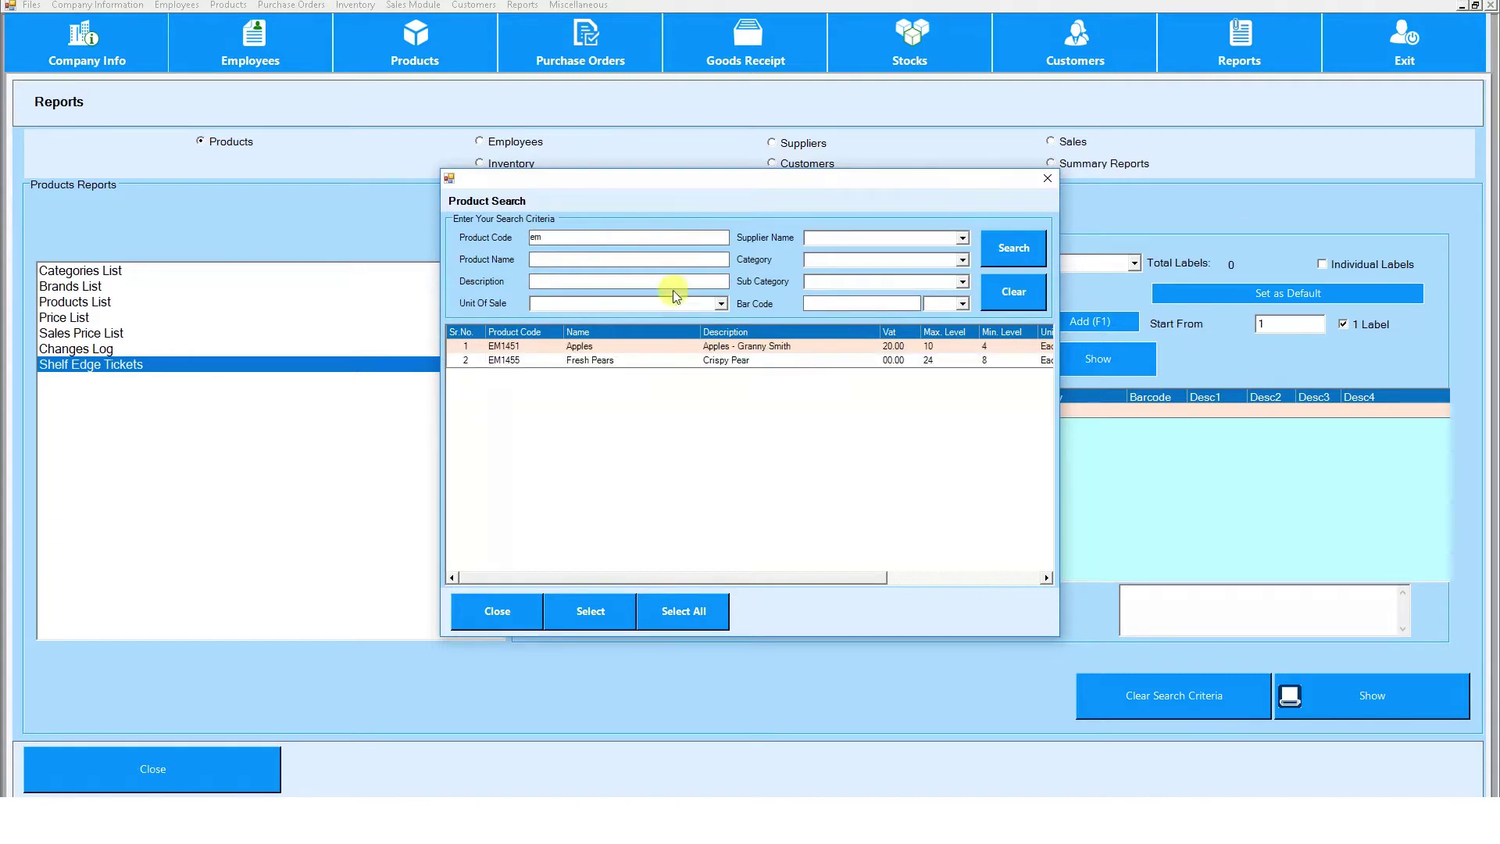
pyautogui.click(646, 360)
pyautogui.click(588, 611)
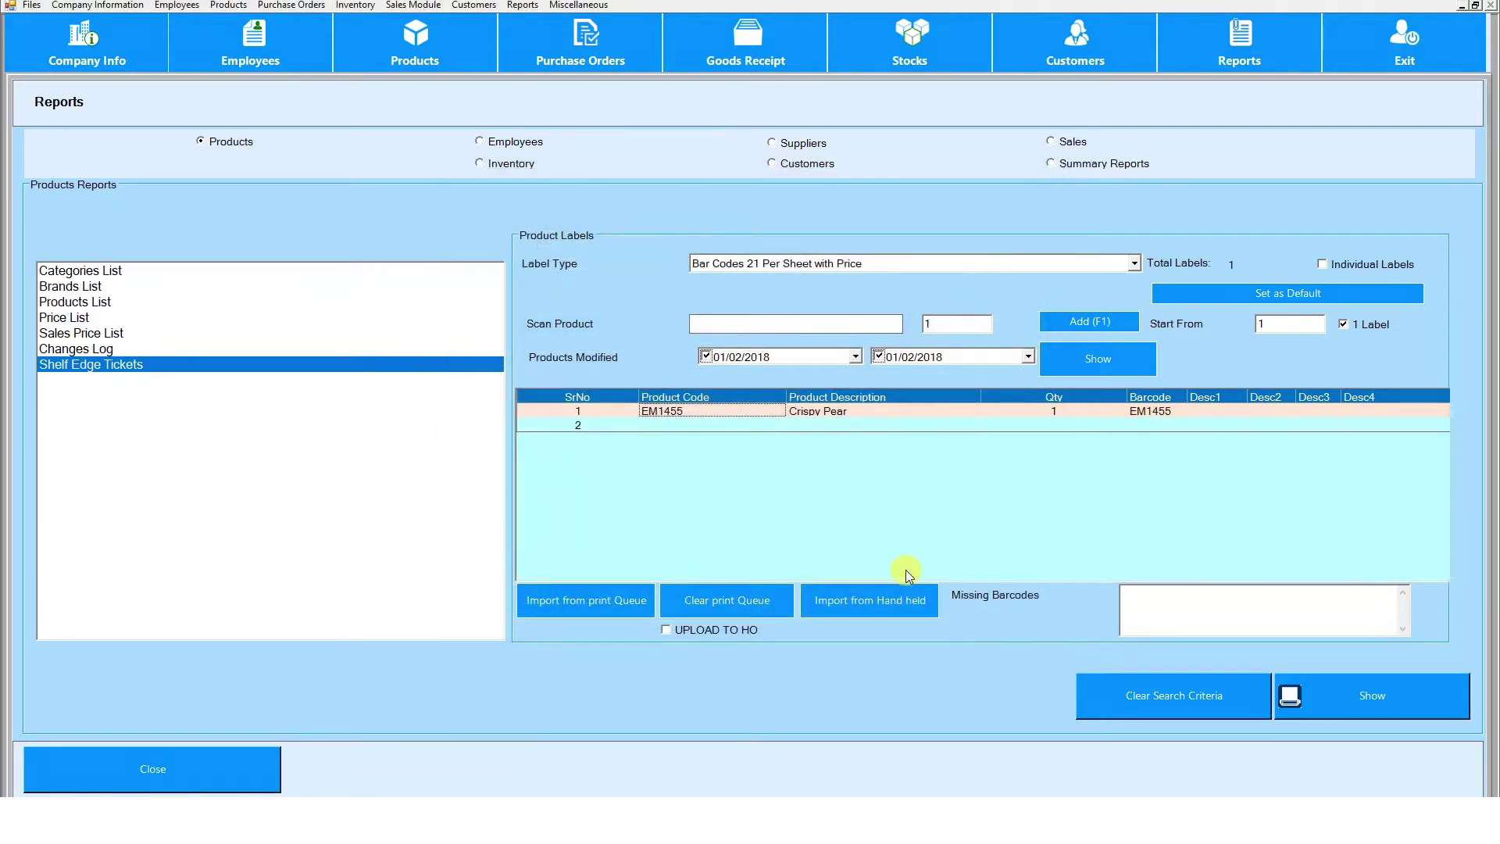
pyautogui.click(1360, 700)
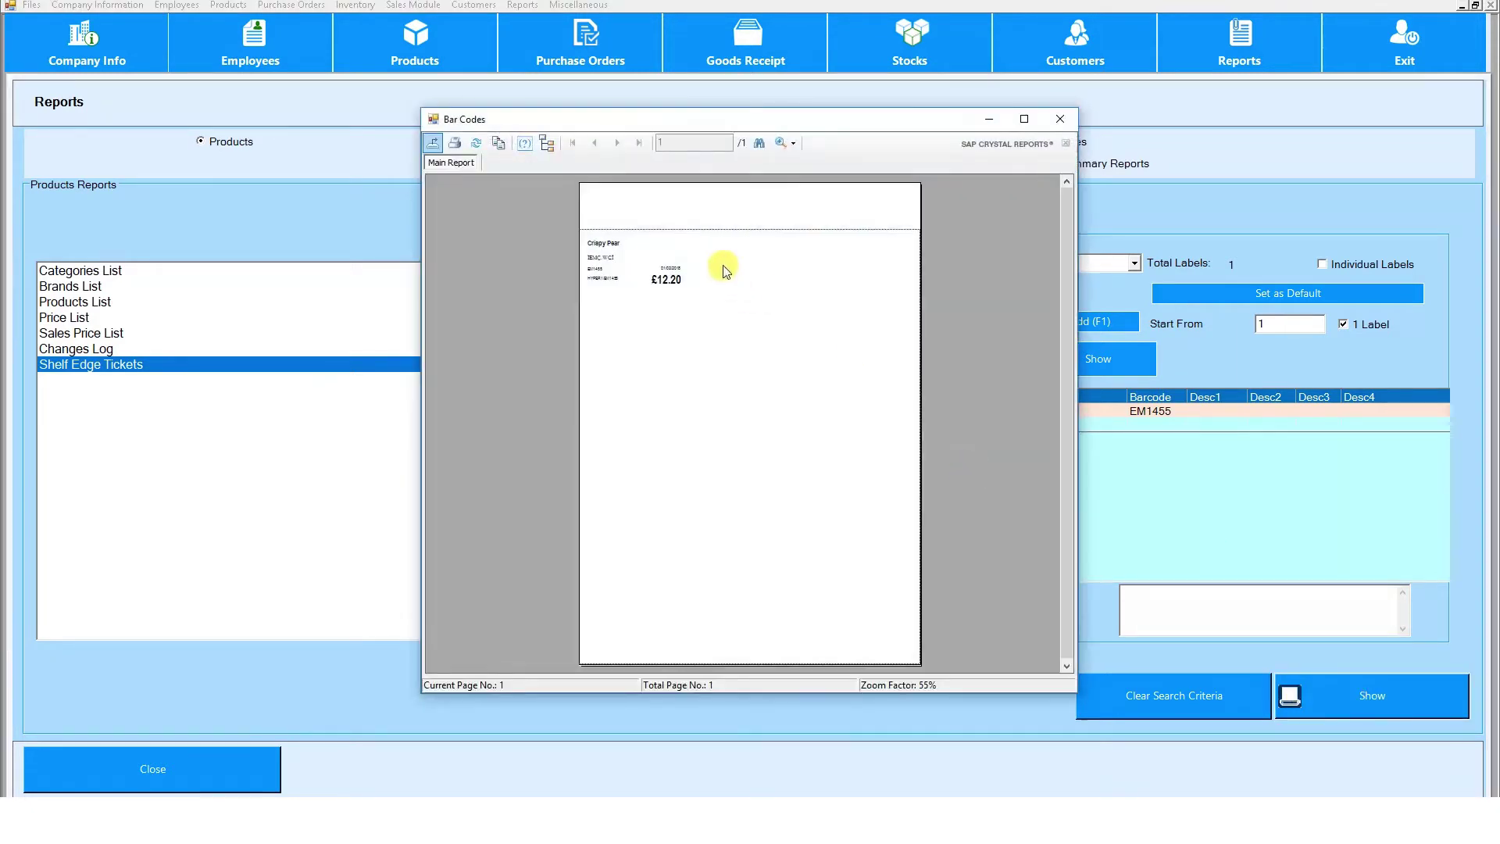